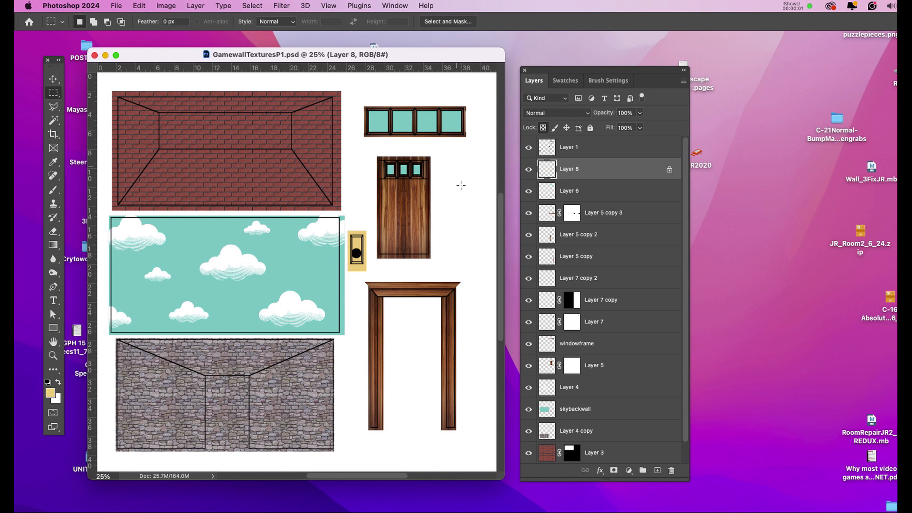
# Hide Layer 1 with the outlines, the skybackwall layer and Layer 8 with the tan rectangle
pyautogui.click(528, 148)
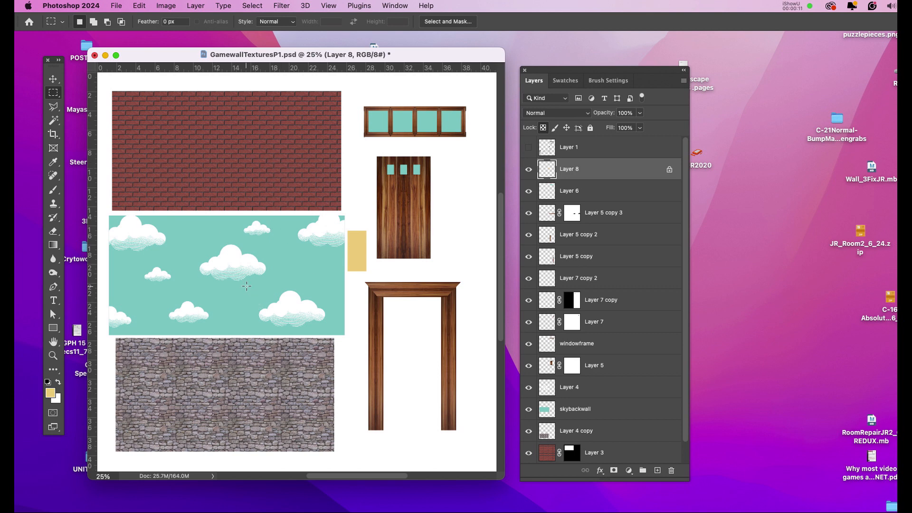
pyautogui.press('v')
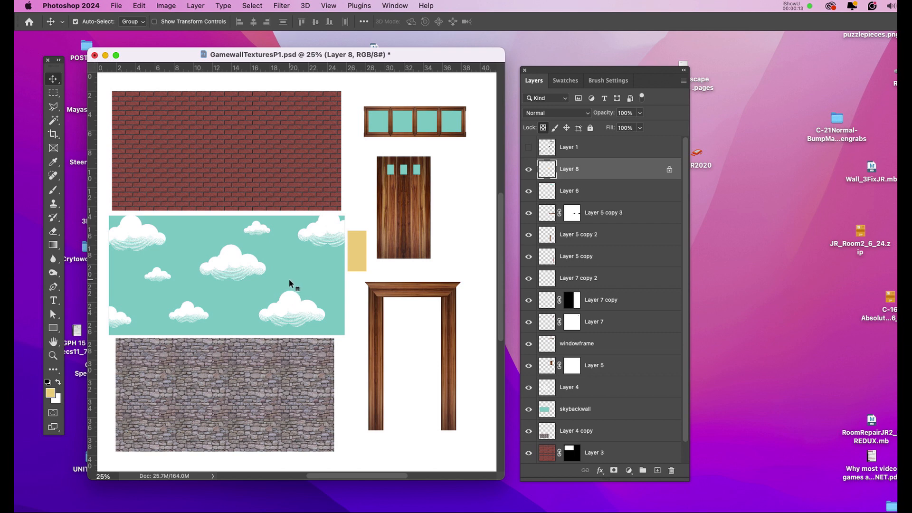
pyautogui.keyDown('super'); pyautogui.click(300, 288); pyautogui.keyUp('super')
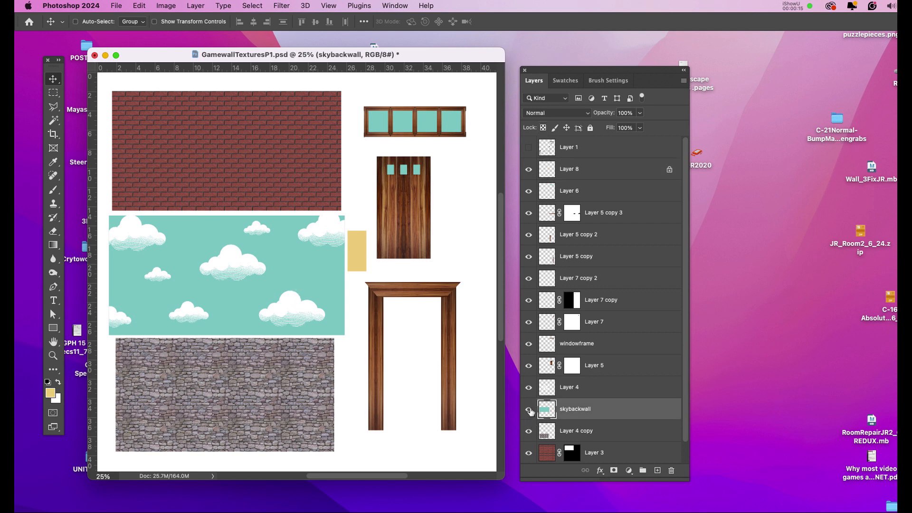
pyautogui.click(529, 410)
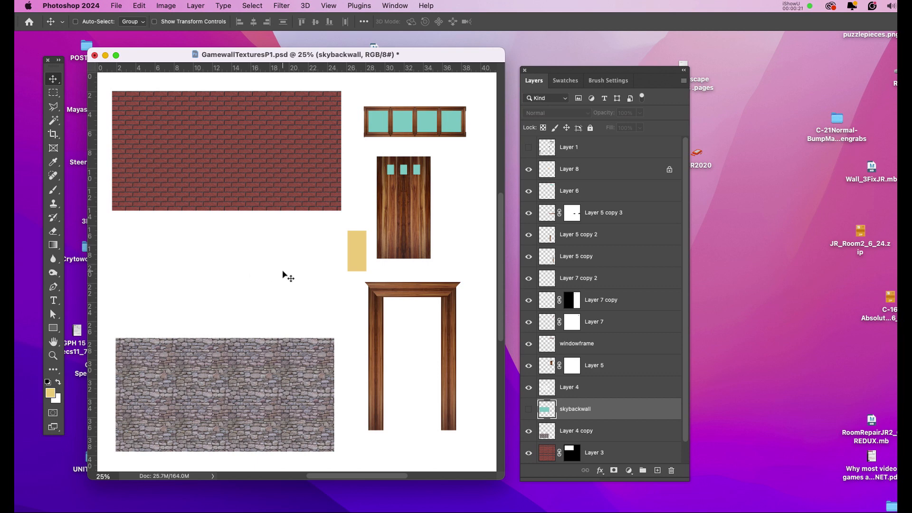
pyautogui.keyDown('super'); pyautogui.click(360, 258); pyautogui.keyUp('super')
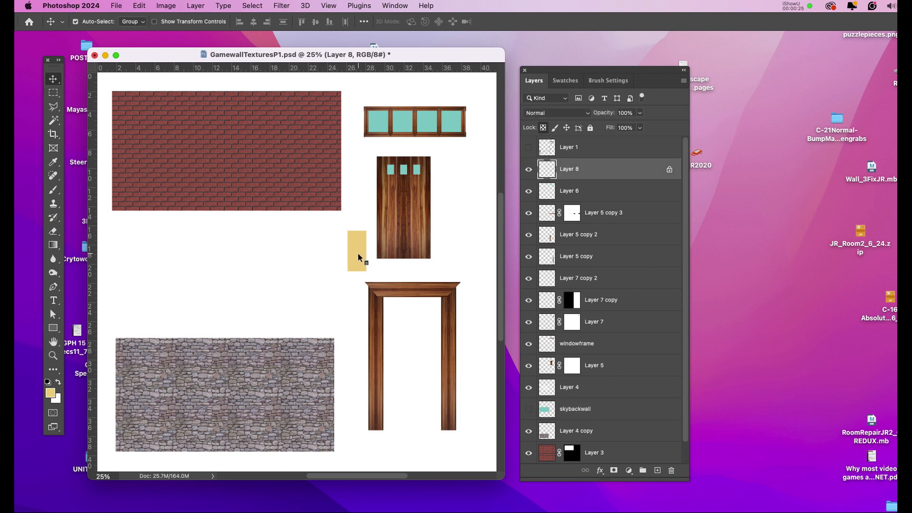
pyautogui.click(529, 170)
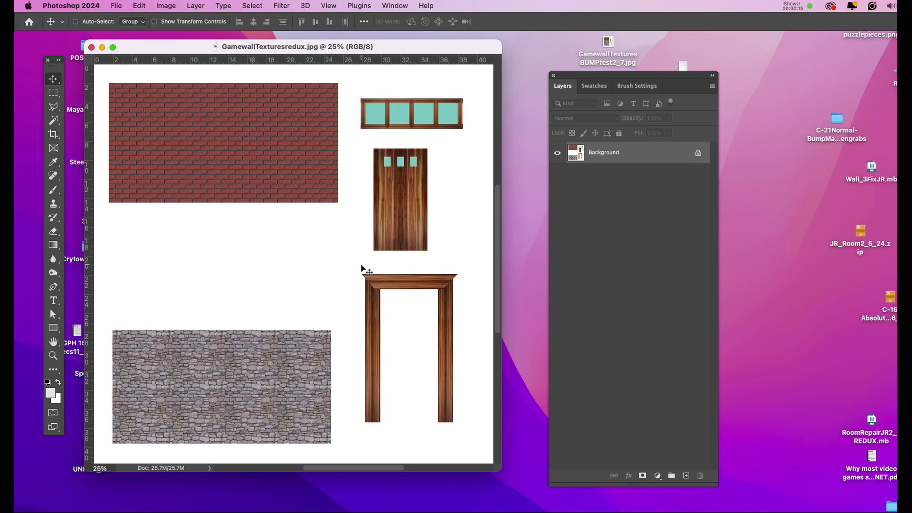
# Fill the area containing the windows, door and door frame with white, and save the JPEG at quality 12
pyautogui.press('m')
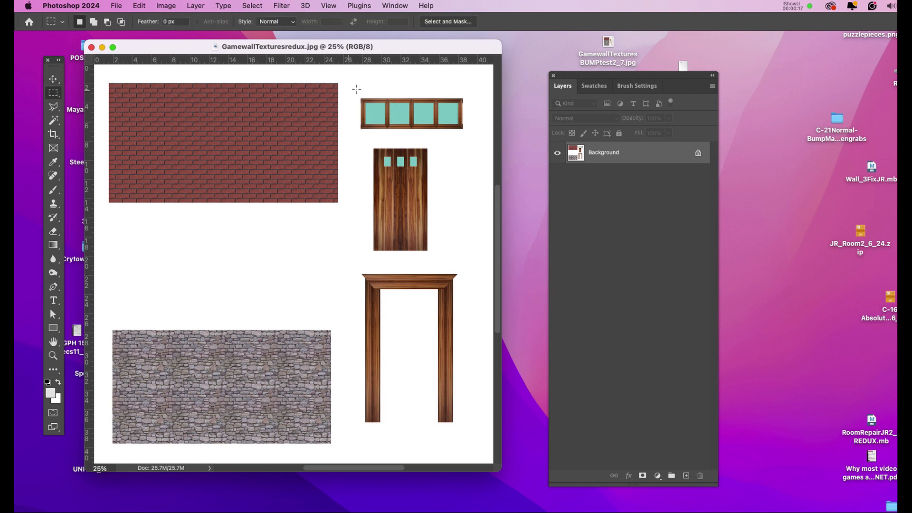
pyautogui.moveTo(348, 82); pyautogui.dragTo(471, 448)
pyautogui.press('d')
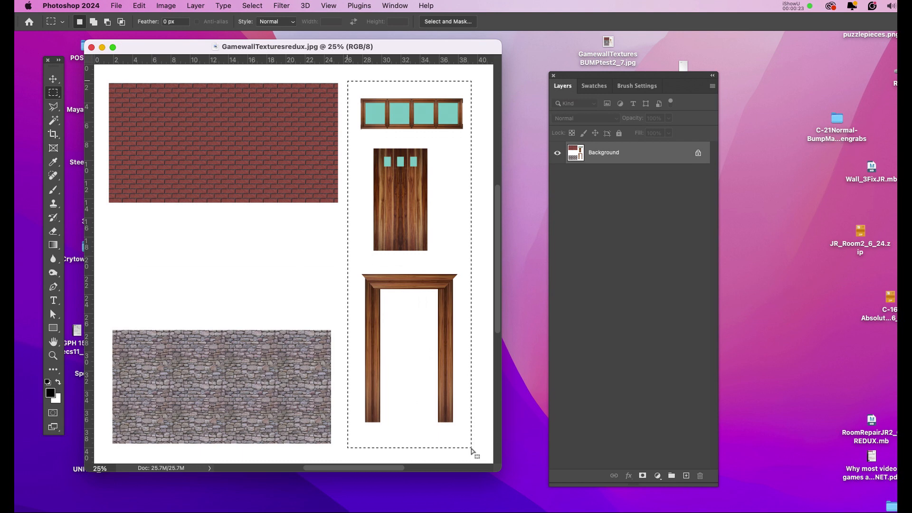
pyautogui.press('x')
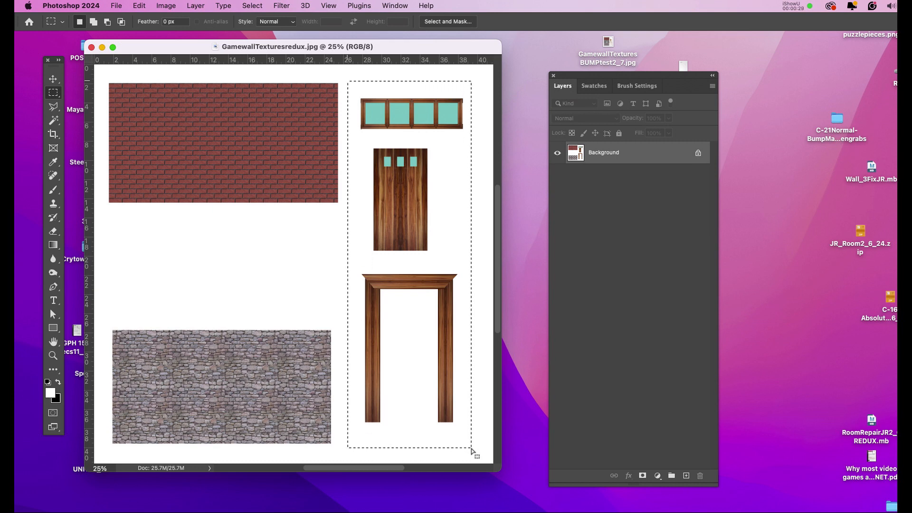
pyautogui.hotkey('alt', 'BackSpace')
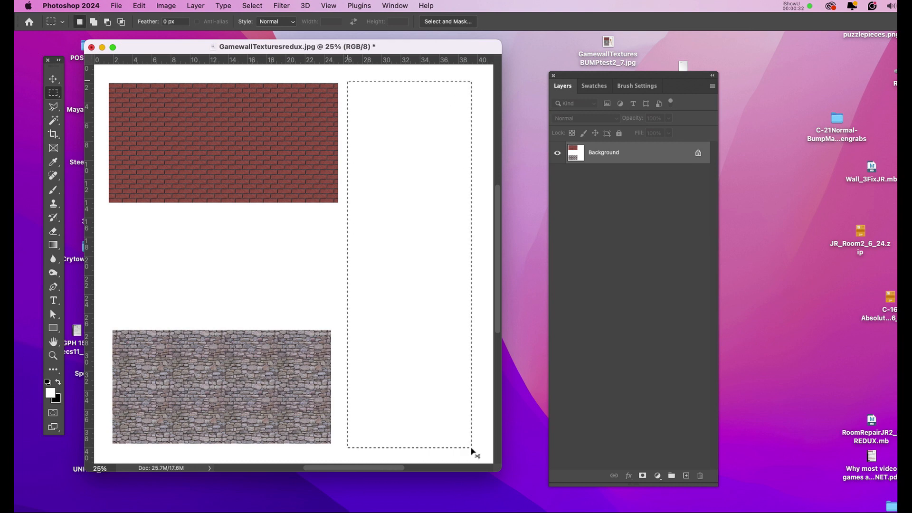
pyautogui.press('super+d')
pyautogui.press('super+s')
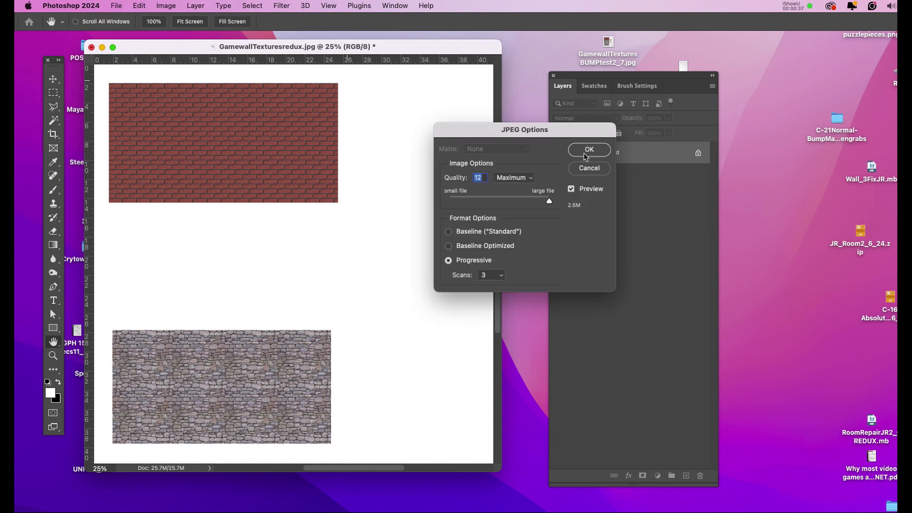
pyautogui.click(585, 154)
# Fill a rectangular area between the brick and stone textures with medium gray for the back wall
pyautogui.moveTo(438, 53); pyautogui.dragTo(454, 53)
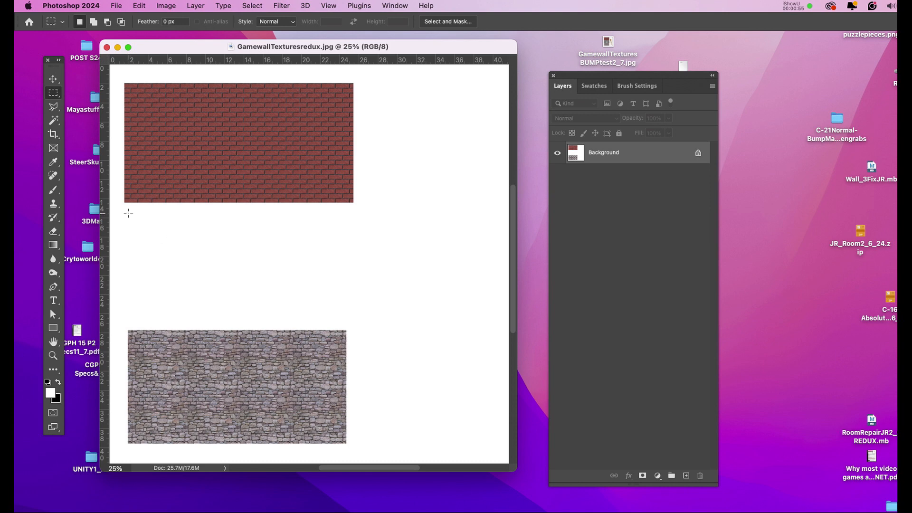
pyautogui.moveTo(120, 205); pyautogui.dragTo(357, 326)
pyautogui.click(596, 87)
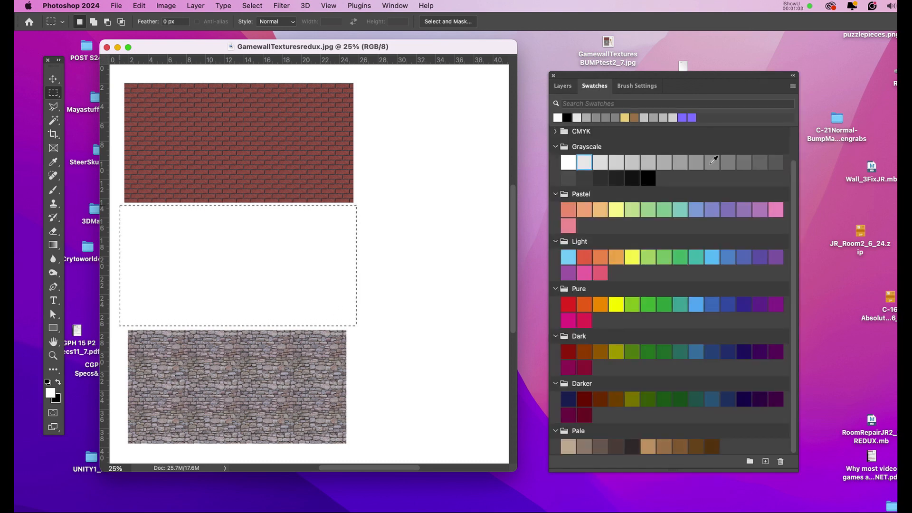
pyautogui.click(712, 162)
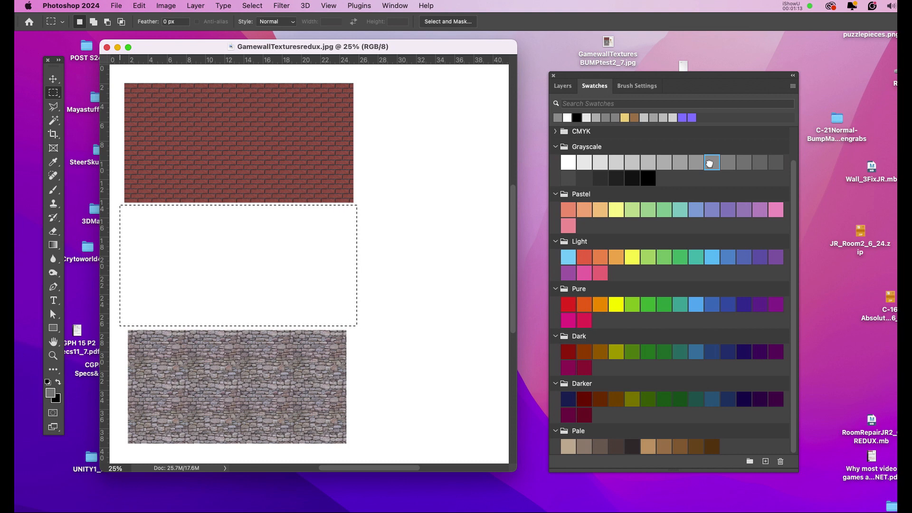
pyautogui.hotkey('alt', 'BackSpace')
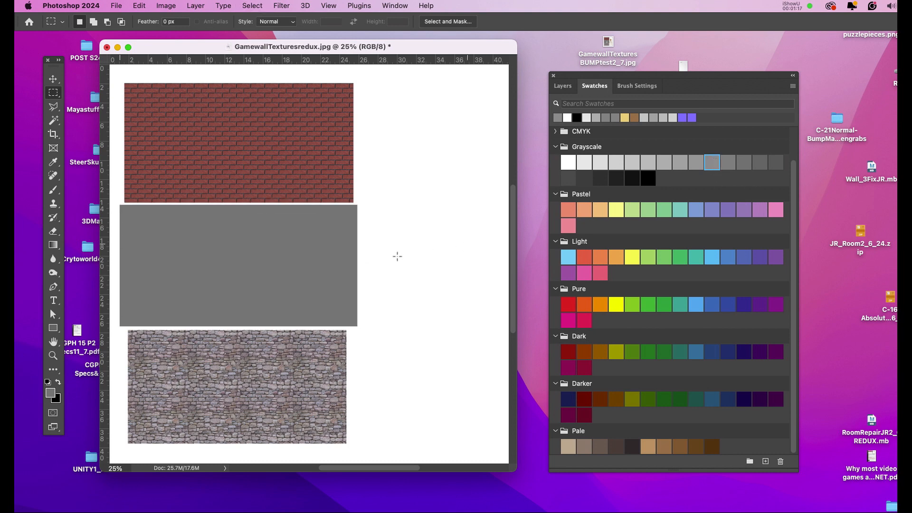
# Fill a smaller rectangle in the middle of the gray wall with 25% Gray and deselect it
pyautogui.moveTo(186, 234); pyautogui.dragTo(292, 287)
pyautogui.click(633, 163)
pyautogui.hotkey('alt', 'BackSpace')
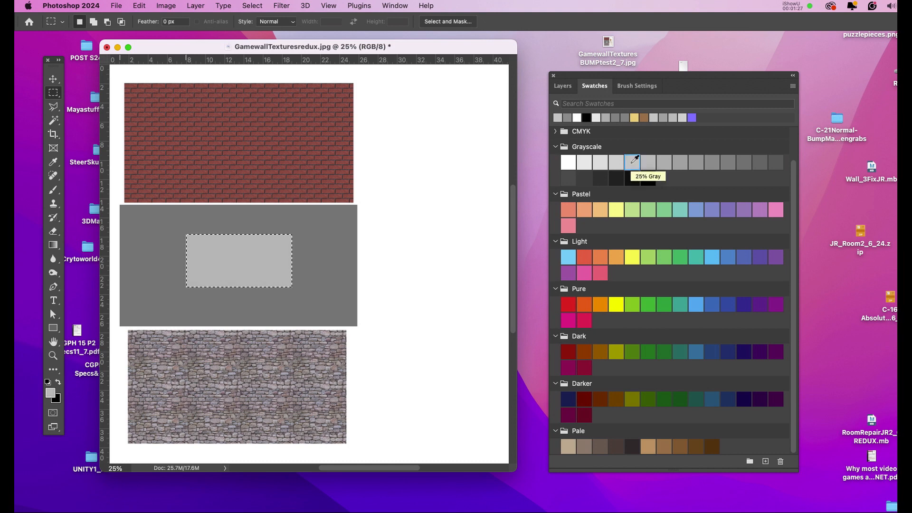
pyautogui.click(235, 272)
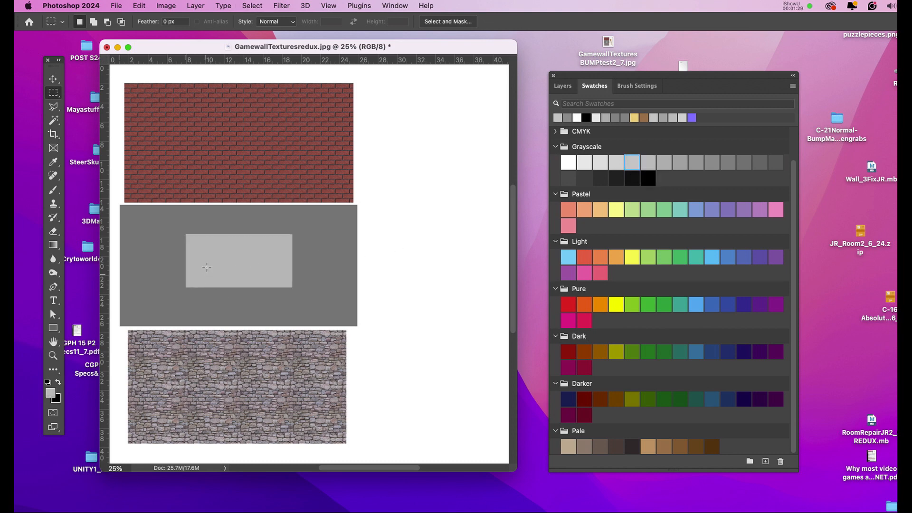
# Fill a rectangle just inside the light gray one with black, leaving a thin frame, and save the file
pyautogui.moveTo(192, 240); pyautogui.dragTo(286, 282)
pyautogui.press('d')
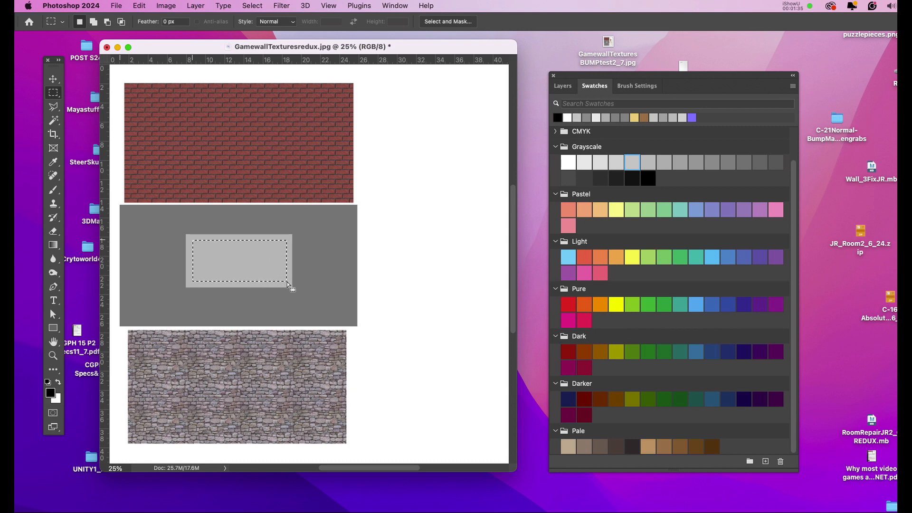
pyautogui.hotkey('alt', 'BackSpace')
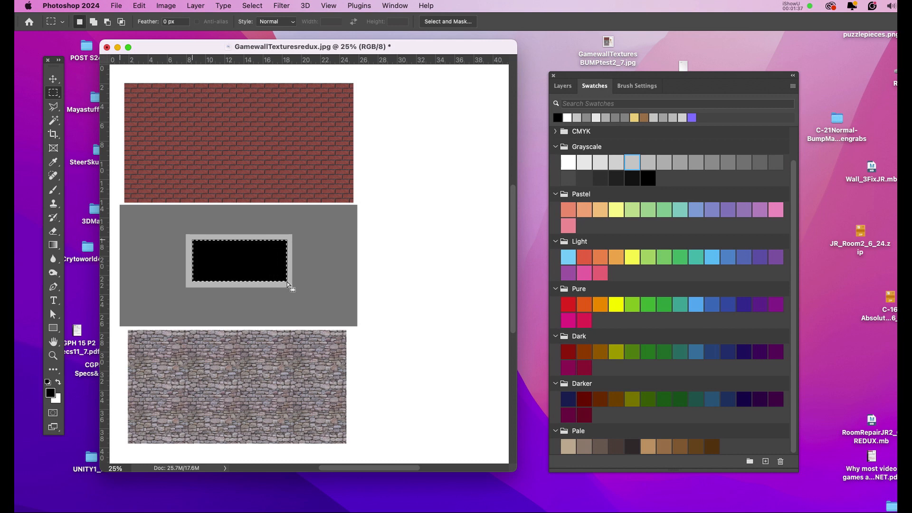
pyautogui.press('super+d')
pyautogui.press('super+s')
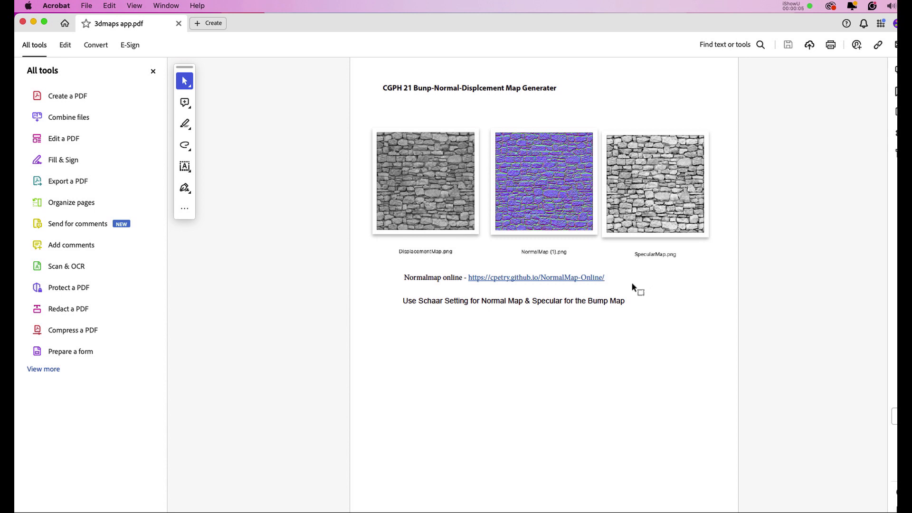
# Copy the Normalmap online link from the 3dmaps app PDF and open the NormalMap-Online site in Chrome
pyautogui.moveTo(611, 276); pyautogui.dragTo(467, 277)
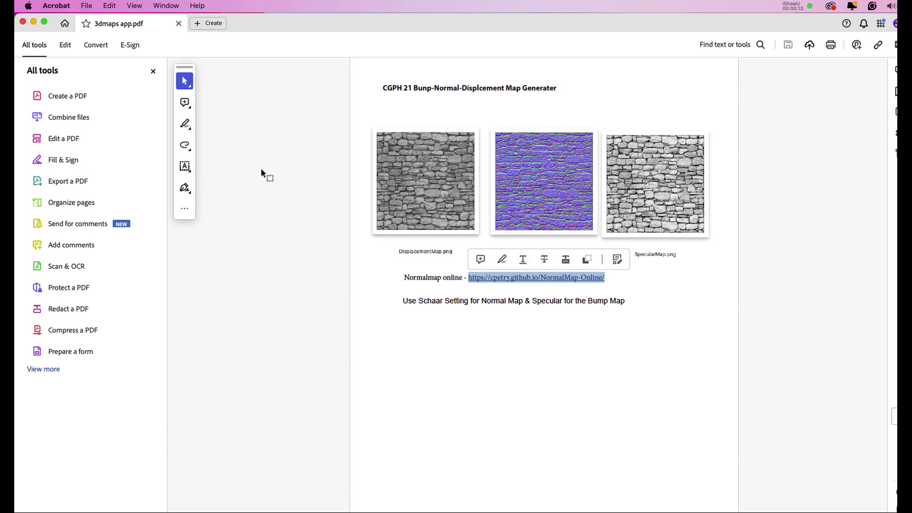
pyautogui.press('super+c')
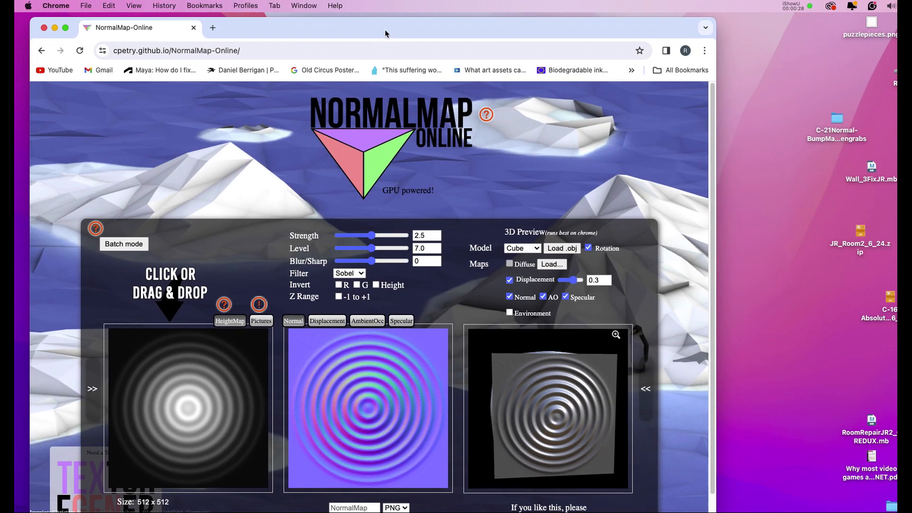
pyautogui.moveTo(385, 30); pyautogui.dragTo(384, 28)
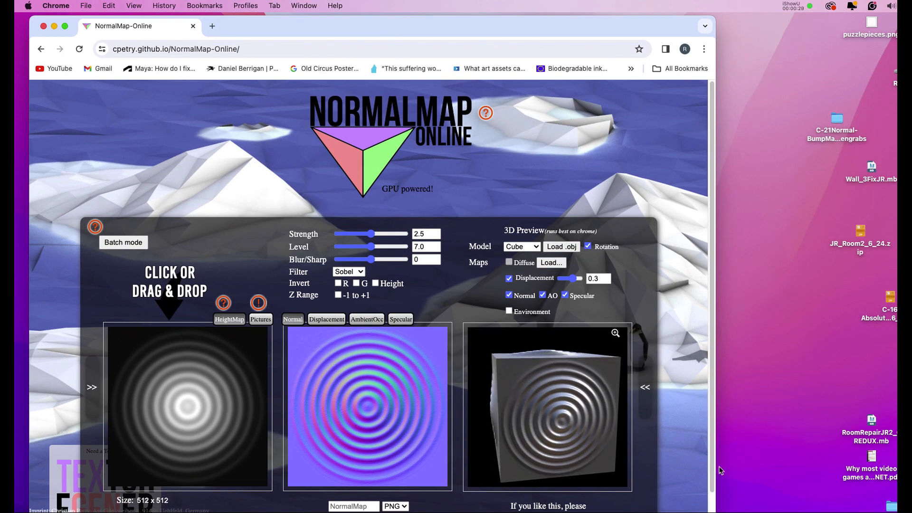
pyautogui.scroll(-1, 713, 475)
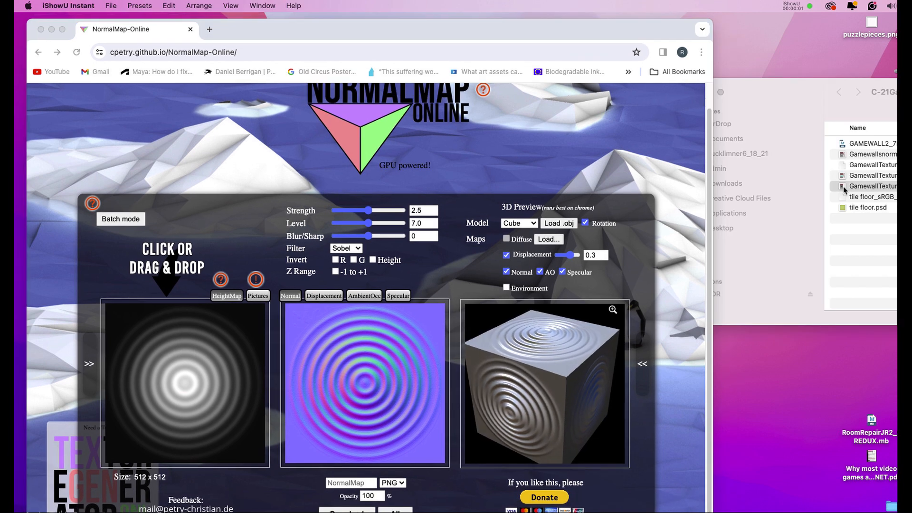
# Load the edited wall texture from Finder as the height map and set the normal map strength to 3.71
pyautogui.moveTo(872, 186); pyautogui.dragTo(187, 401)
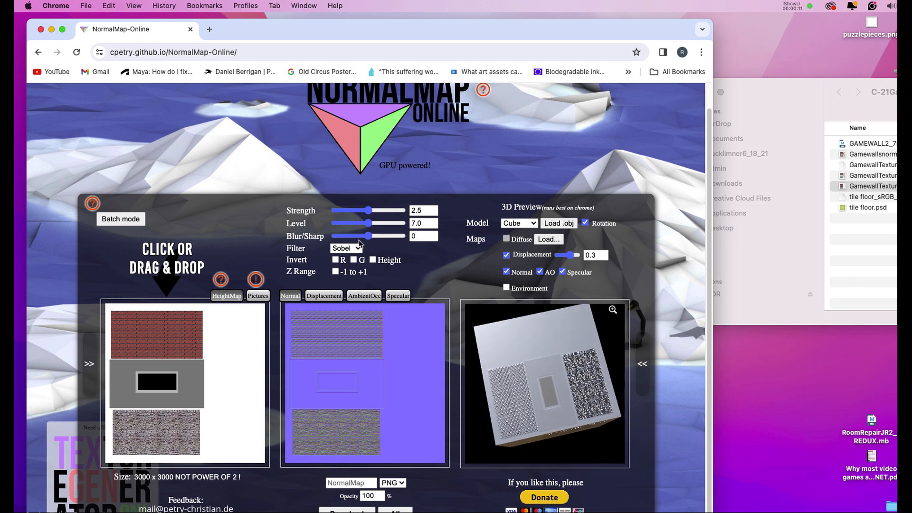
pyautogui.moveTo(369, 211); pyautogui.dragTo(384, 211)
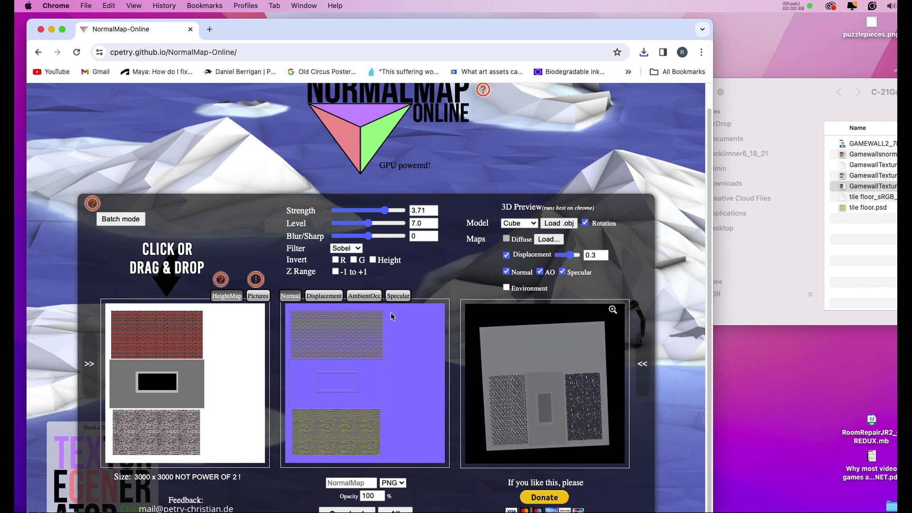
# Configure the specular map with strength 0.87, mean 1 and range 0.77, and download it as a PNG
pyautogui.click(398, 296)
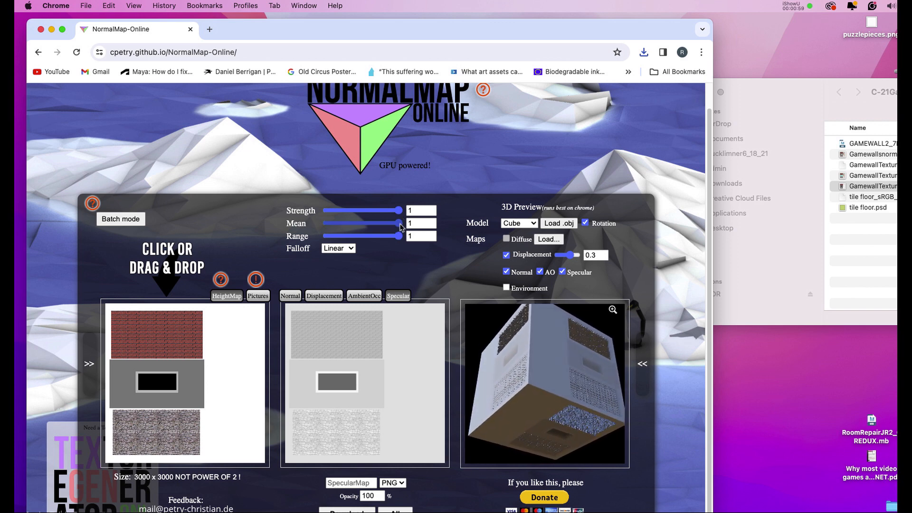
pyautogui.moveTo(398, 223)
pyautogui.mouseDown()
pyautogui.moveTo(388, 228)
pyautogui.moveTo(399, 223)
pyautogui.mouseUp()
pyautogui.moveTo(399, 210)
pyautogui.mouseDown()
pyautogui.moveTo(376, 212)
pyautogui.moveTo(389, 214)
pyautogui.mouseUp()
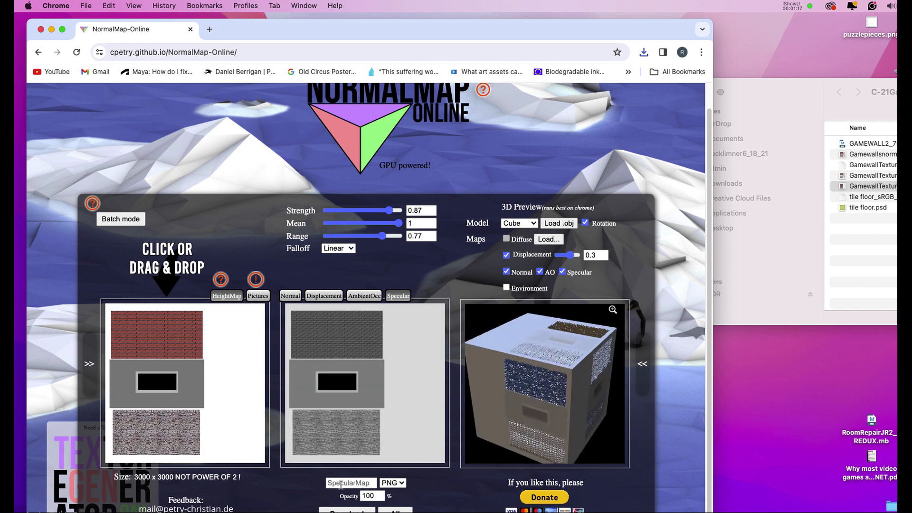
pyautogui.click(347, 510)
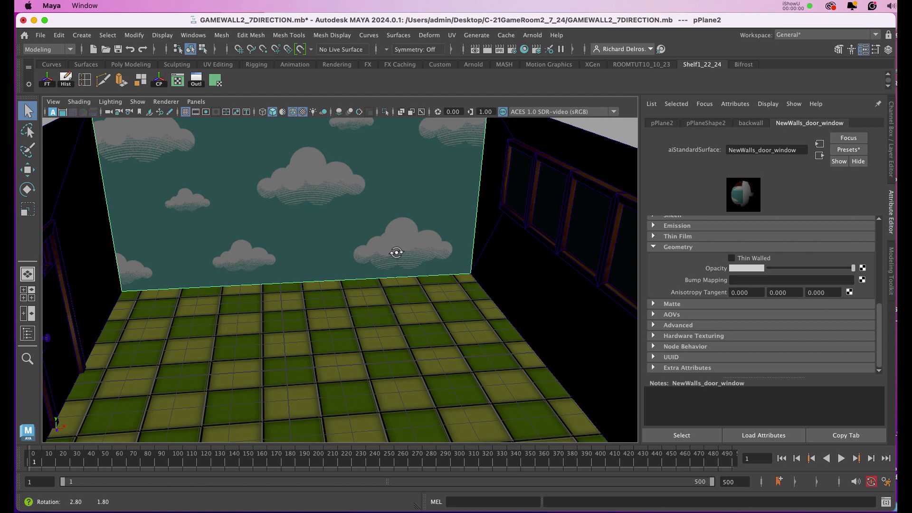
# In Maya, connect a file texture to the Bump Mapping of the NewWalls_door_window material and open the file node's attributes
pyautogui.keyDown('alt'); pyautogui.moveTo(396, 252); pyautogui.dragTo(379, 297); pyautogui.keyUp('alt')
pyautogui.keyDown('alt'); pyautogui.moveTo(253, 255); pyautogui.dragTo(285, 210); pyautogui.keyUp('alt')
pyautogui.moveTo(284, 210); pyautogui.dragTo(291, 470, button='right')
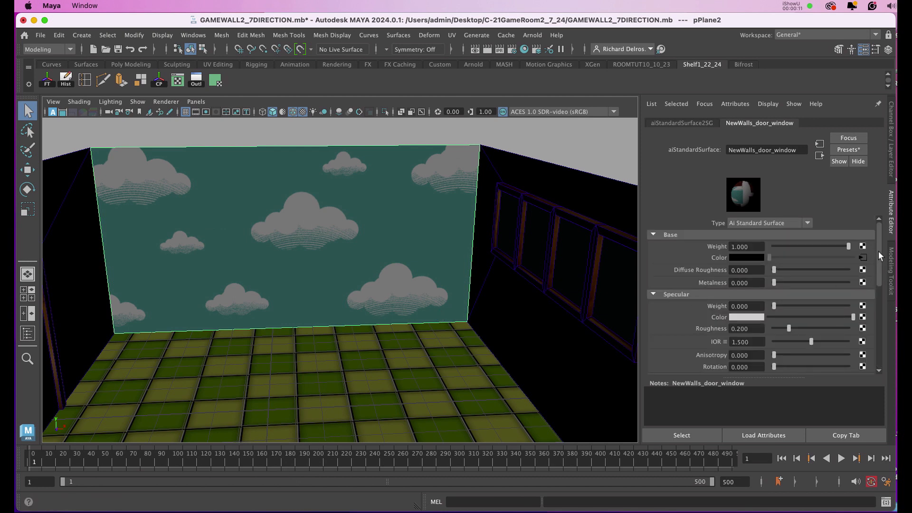
pyautogui.moveTo(879, 251); pyautogui.dragTo(870, 316)
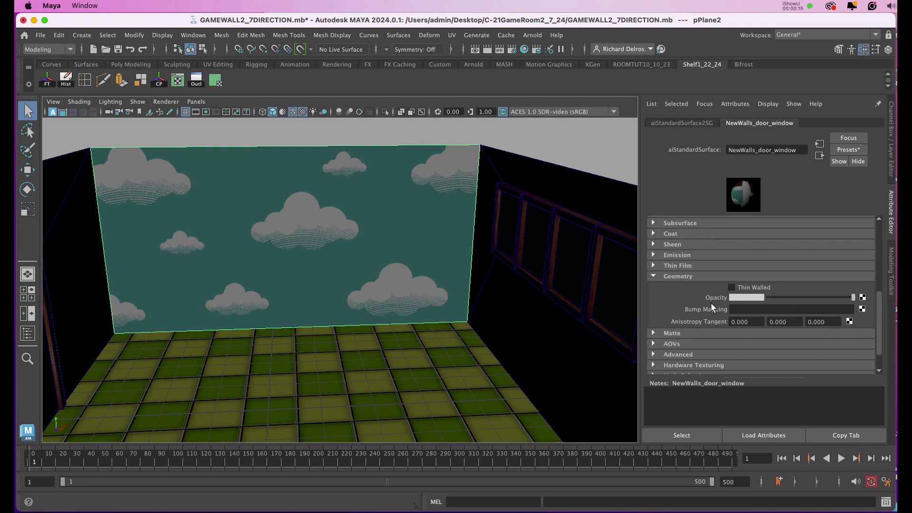
pyautogui.scroll(10, 735, 308)
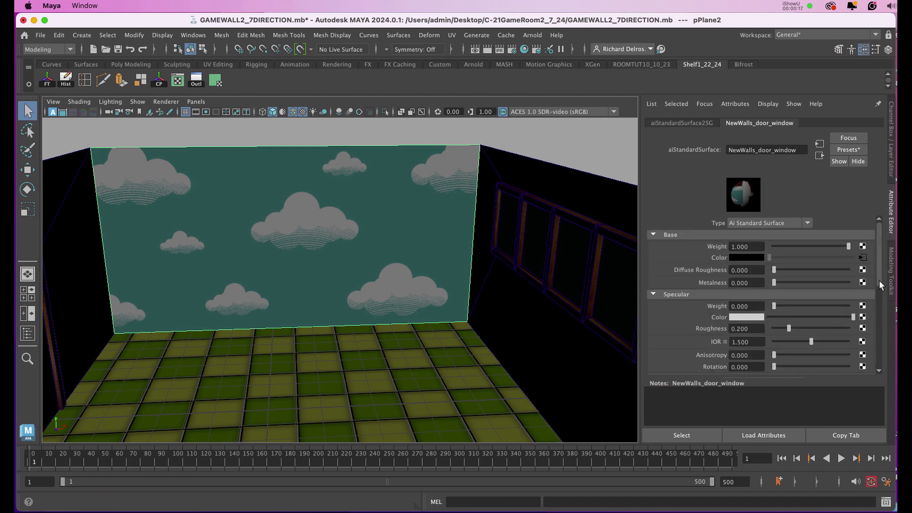
pyautogui.moveTo(879, 280); pyautogui.dragTo(878, 360)
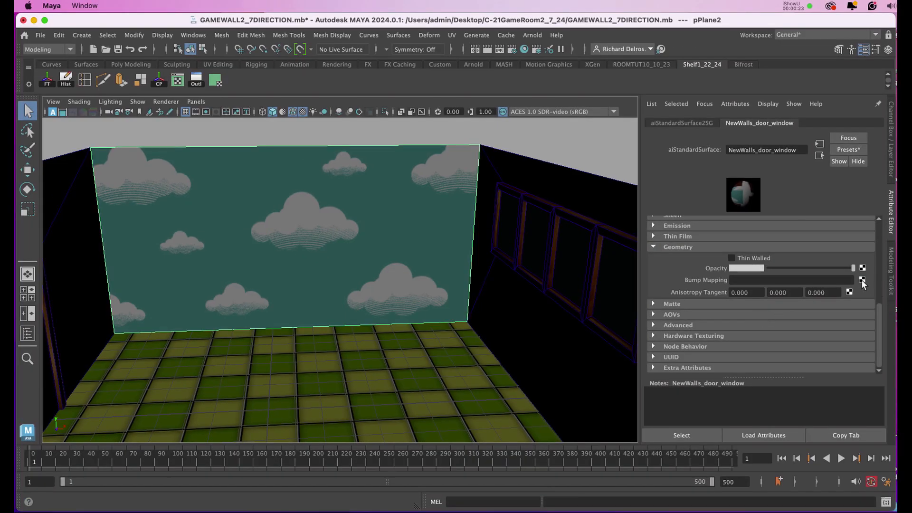
pyautogui.click(862, 281)
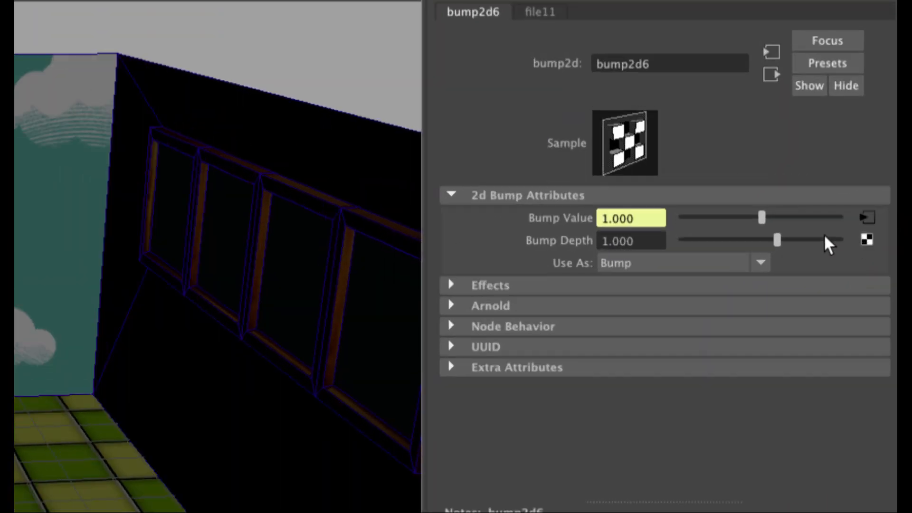
pyautogui.click(866, 219)
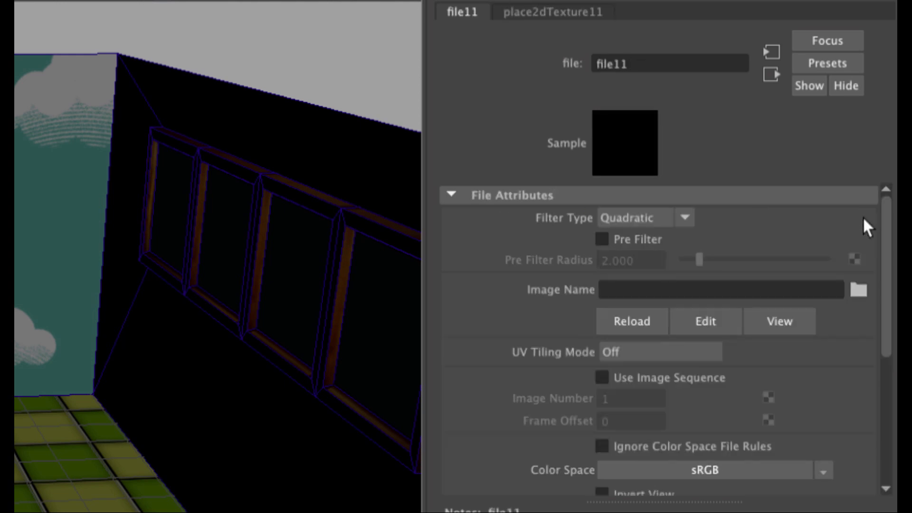
# Load NormalMap (2).png as the image of the bump mapping's file texture
pyautogui.click(858, 289)
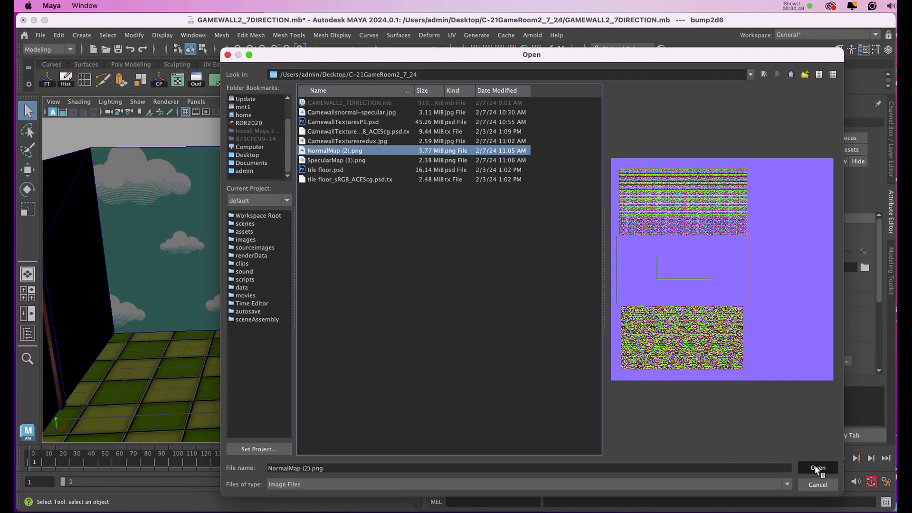
pyautogui.click(815, 467)
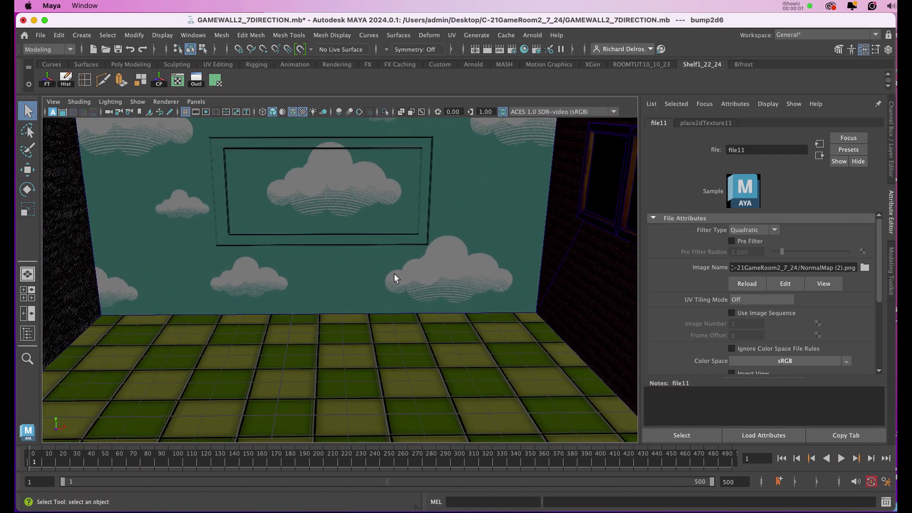
# Frame the room's back wall with both side walls in view and render it in Arnold RenderView
pyautogui.keyDown('alt'); pyautogui.moveTo(395, 278); pyautogui.dragTo(412, 298); pyautogui.keyUp('alt')
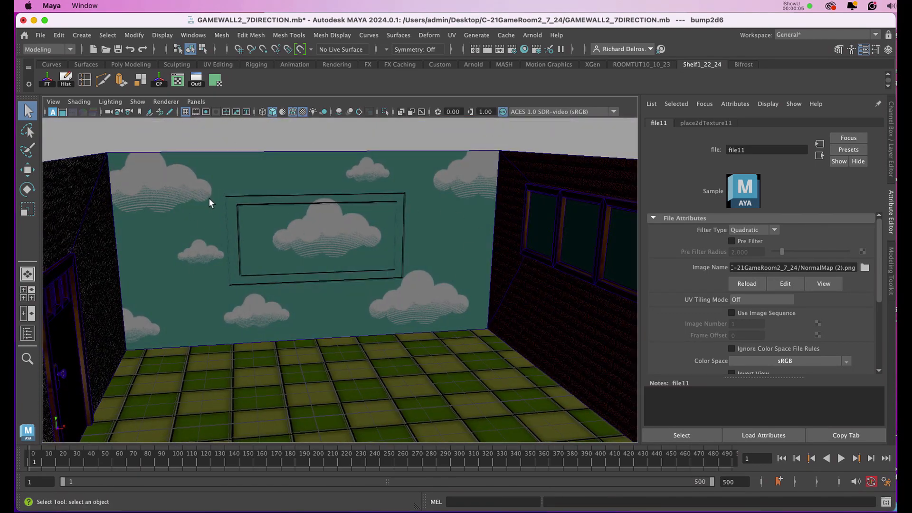
pyautogui.keyDown('alt'); pyautogui.moveTo(210, 203); pyautogui.dragTo(199, 210); pyautogui.keyUp('alt')
pyautogui.keyDown('alt'); pyautogui.moveTo(421, 204); pyautogui.dragTo(393, 193); pyautogui.keyUp('alt')
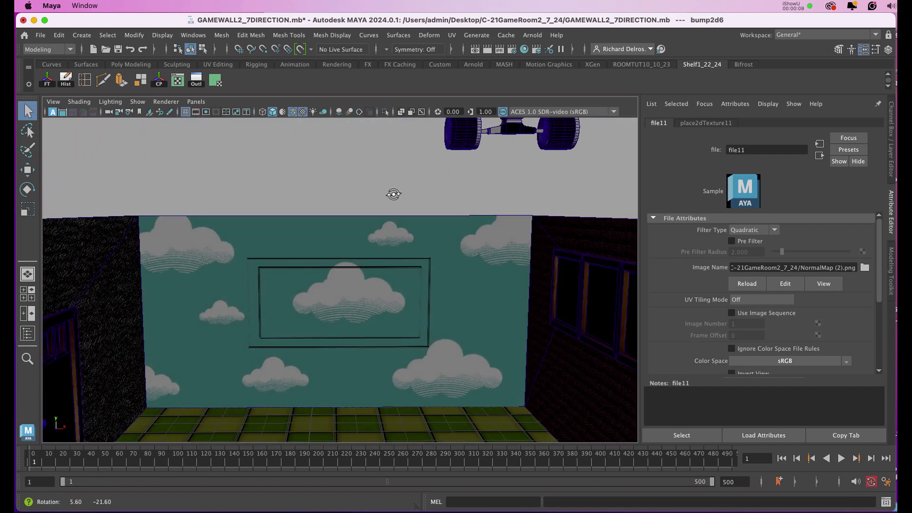
pyautogui.click(532, 35)
pyautogui.click(570, 67)
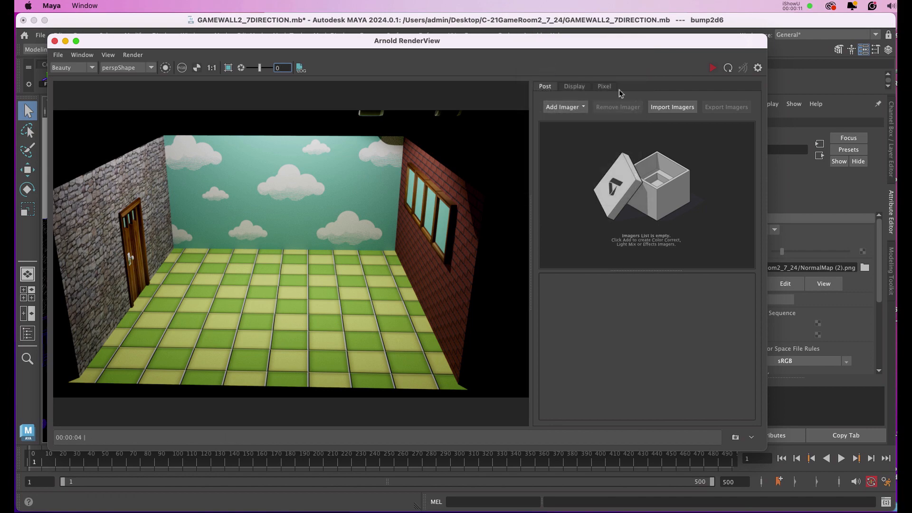
pyautogui.click(712, 68)
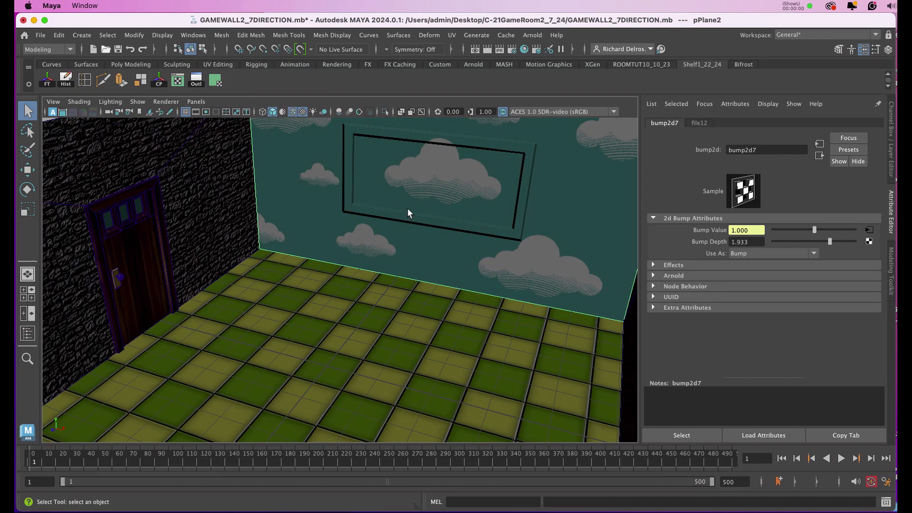
# Open the back wall's material attributes and follow its Bump Mapping file texture through to the connected bump2d node
pyautogui.keyDown('alt'); pyautogui.moveTo(407, 207); pyautogui.dragTo(368, 223); pyautogui.keyUp('alt')
pyautogui.keyDown('alt'); pyautogui.moveTo(362, 285); pyautogui.dragTo(389, 229, button='middle'); pyautogui.keyUp('alt')
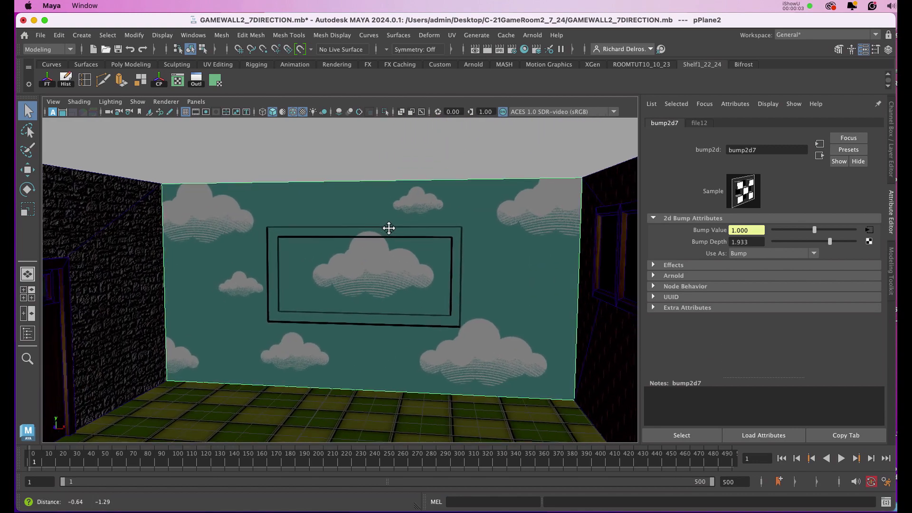
pyautogui.keyDown('alt'); pyautogui.moveTo(388, 229); pyautogui.dragTo(399, 393, button='right'); pyautogui.keyUp('alt')
pyautogui.keyDown('alt'); pyautogui.moveTo(399, 393); pyautogui.dragTo(410, 334); pyautogui.keyUp('alt')
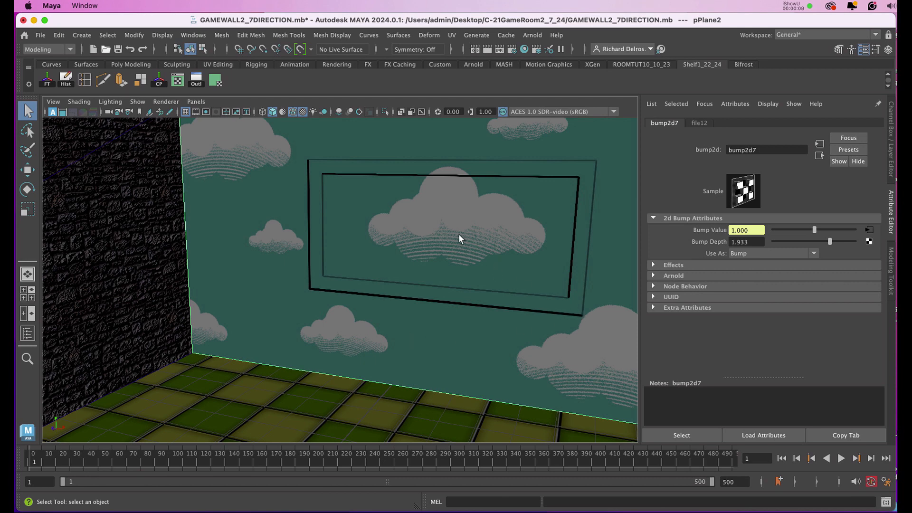
pyautogui.keyDown('alt'); pyautogui.moveTo(458, 234); pyautogui.dragTo(423, 217, button='right'); pyautogui.keyUp('alt')
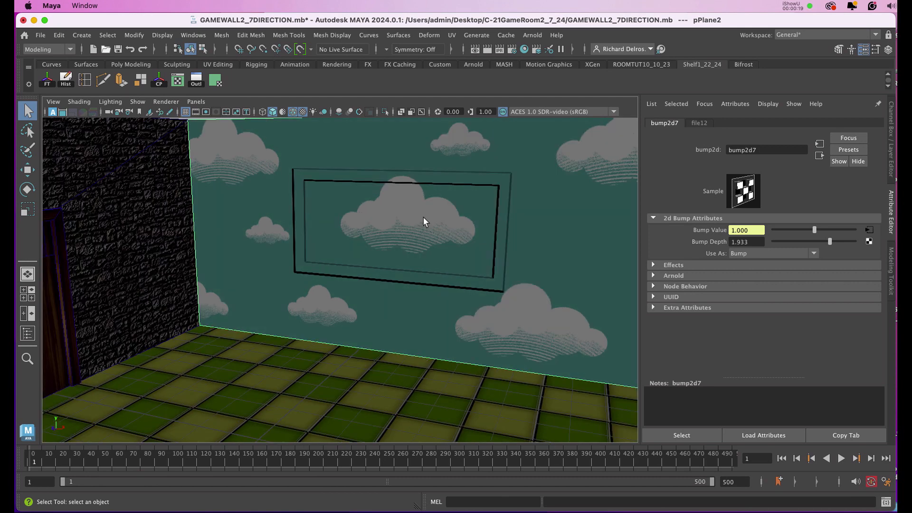
pyautogui.rightClick(396, 210)
pyautogui.click(384, 470)
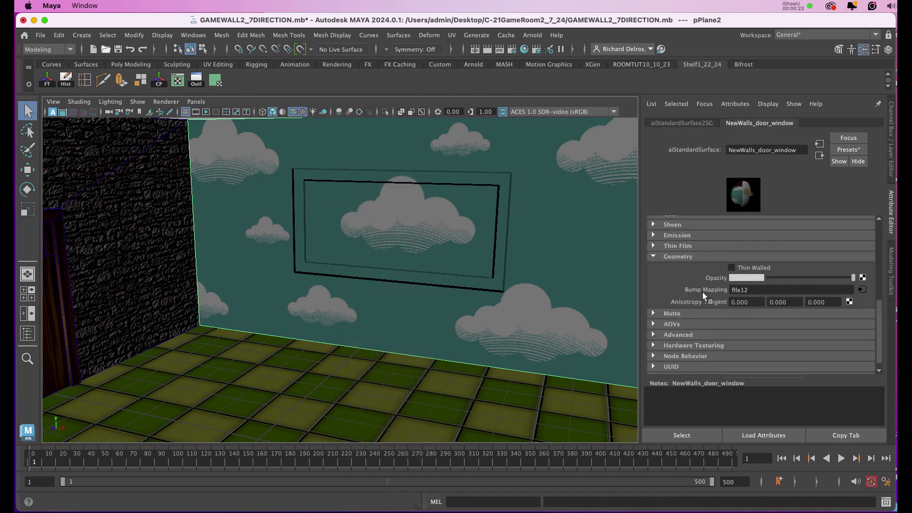
pyautogui.click(863, 288)
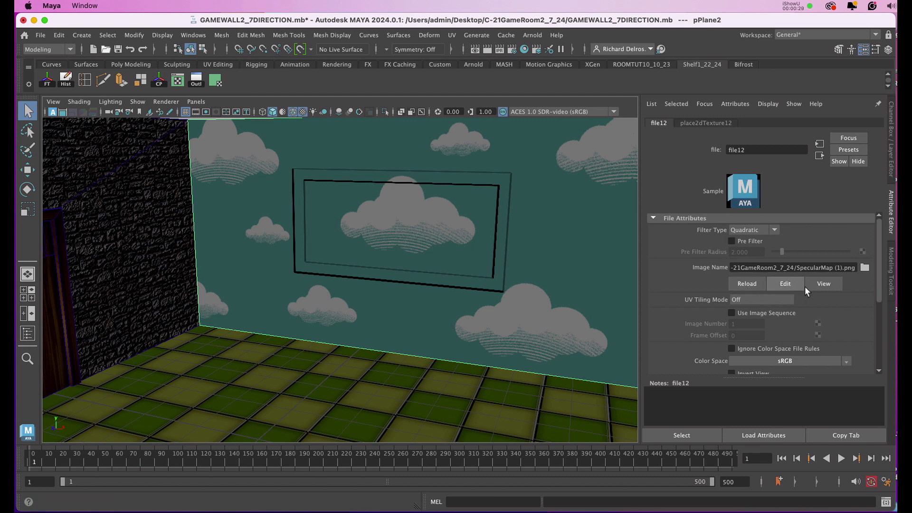
pyautogui.click(819, 156)
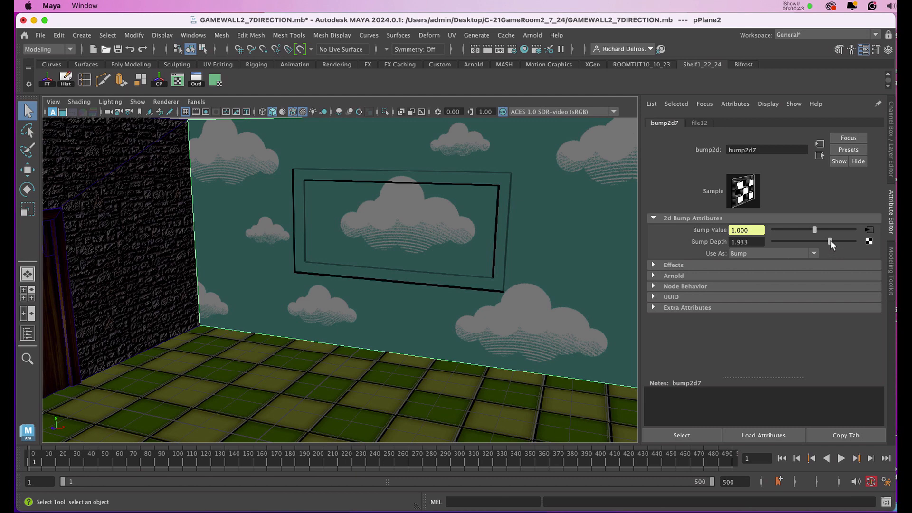
# Try Bump Depth values of 4.000, -1.667 and -2.467 on the bump2d node, ending on a positive depth
pyautogui.moveTo(830, 241); pyautogui.dragTo(845, 240)
pyautogui.keyDown('alt'); pyautogui.moveTo(551, 229); pyautogui.dragTo(598, 239); pyautogui.keyUp('alt')
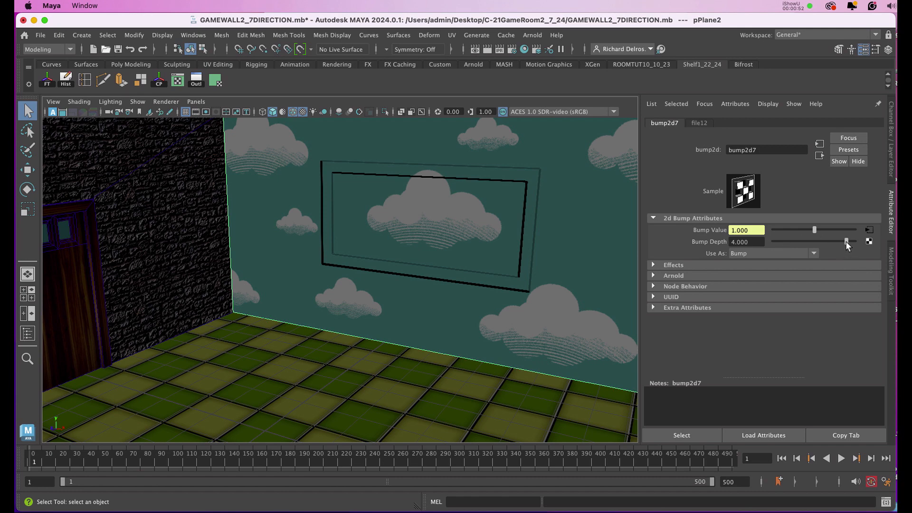
pyautogui.moveTo(846, 241); pyautogui.dragTo(797, 243)
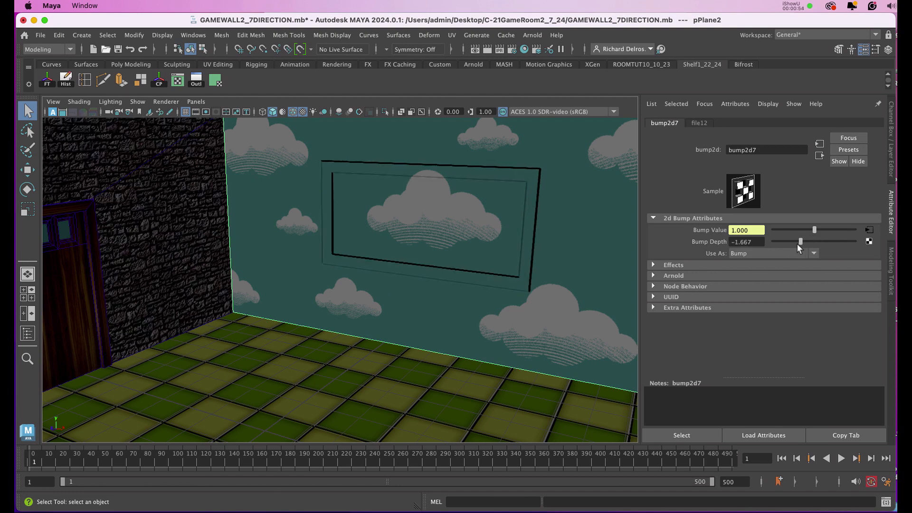
pyautogui.keyDown('alt'); pyautogui.moveTo(573, 224); pyautogui.dragTo(544, 229); pyautogui.keyUp('alt')
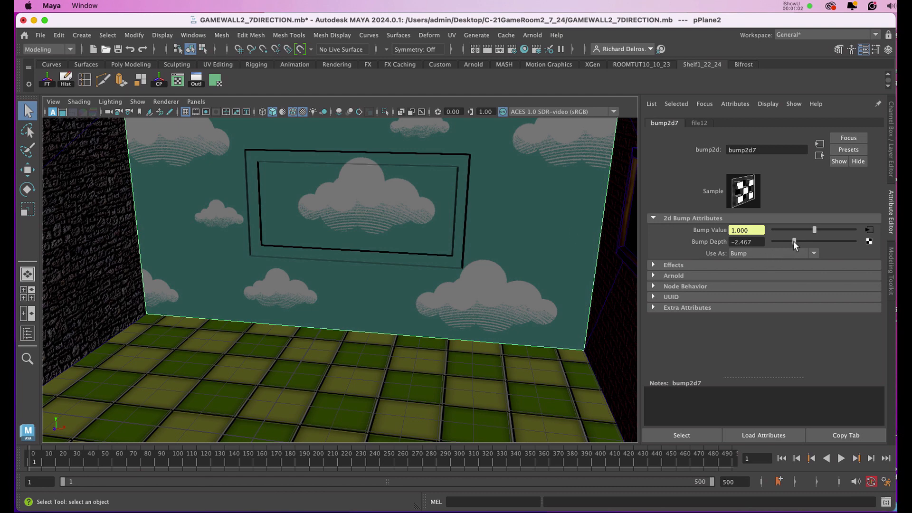
pyautogui.moveTo(793, 241); pyautogui.dragTo(825, 241)
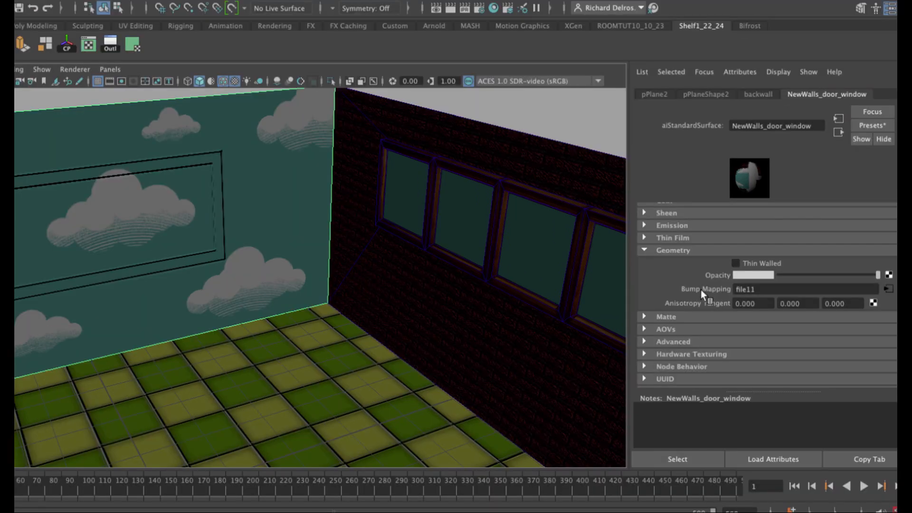
# Break the NewWalls_door_window material's Bump Mapping connection and connect a new file texture using SpecularMap (1).png
pyautogui.rightClick(702, 290)
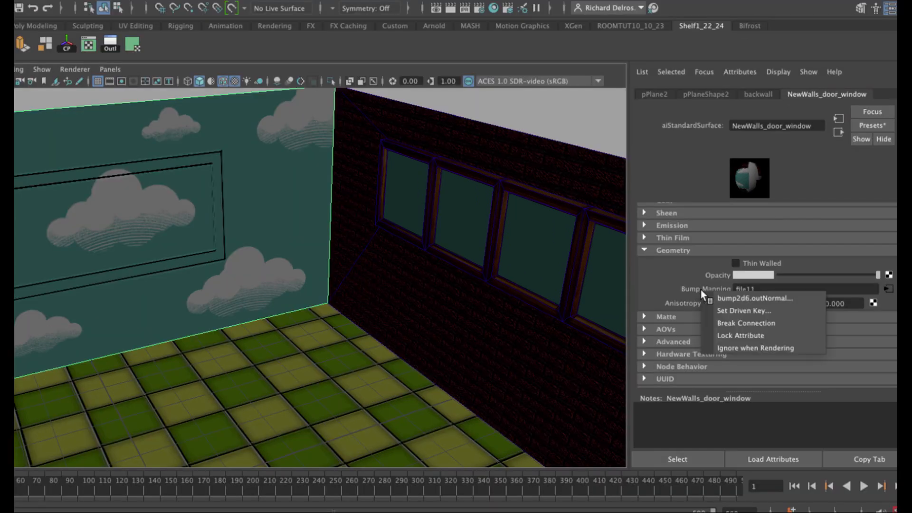
pyautogui.click(728, 323)
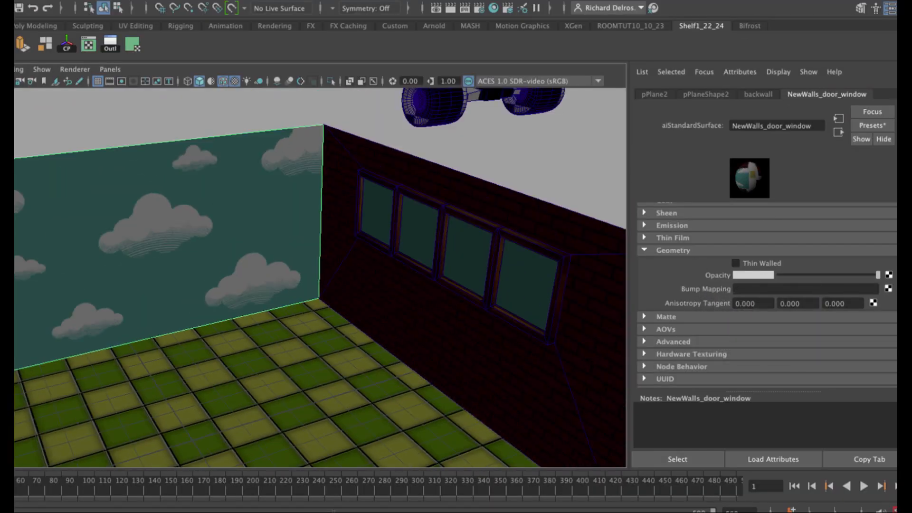
pyautogui.click(888, 289)
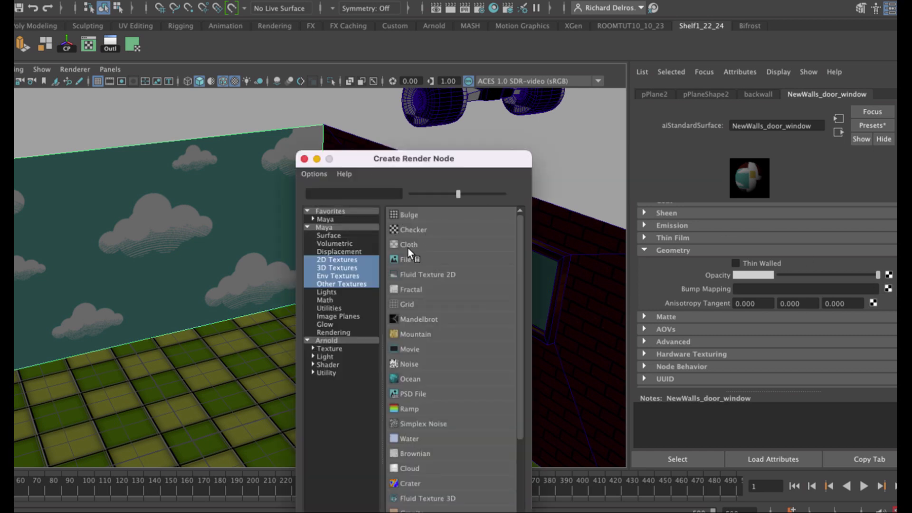
pyautogui.click(394, 259)
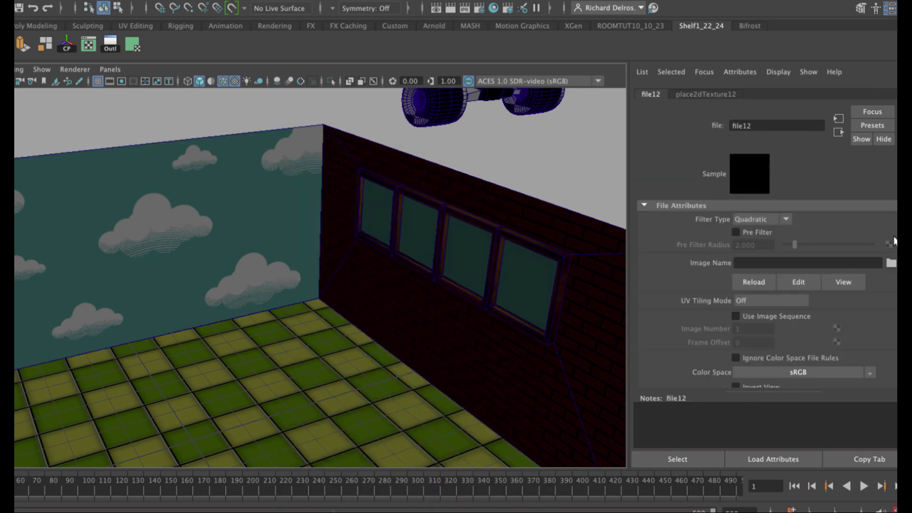
pyautogui.click(891, 263)
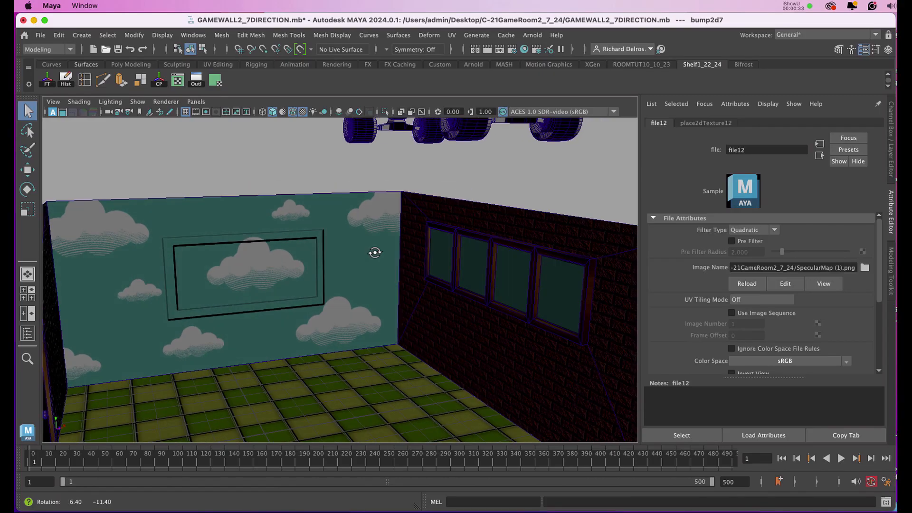
# Frame the cloud wall and the brick window wall and render the specular-map bump in Arnold
pyautogui.keyDown('alt'); pyautogui.moveTo(374, 252); pyautogui.dragTo(365, 280); pyautogui.keyUp('alt')
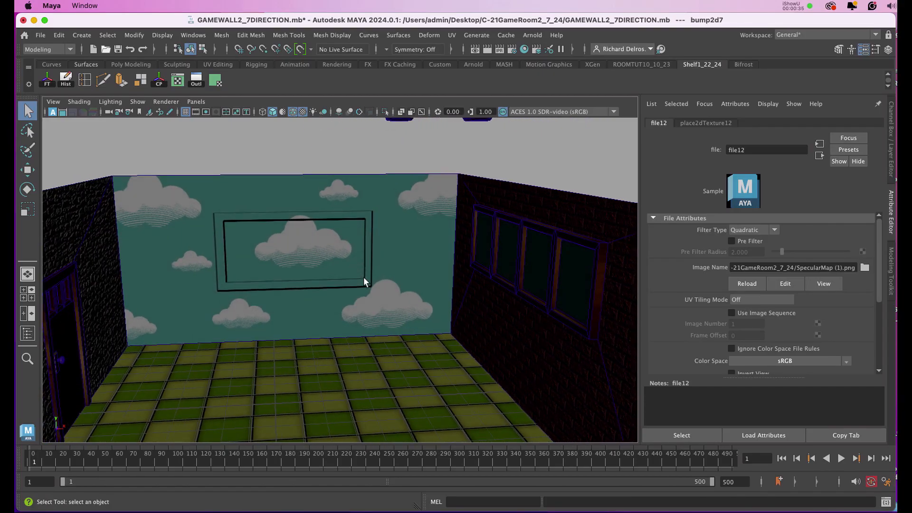
pyautogui.keyDown('alt'); pyautogui.moveTo(364, 280); pyautogui.dragTo(381, 256, button='middle'); pyautogui.keyUp('alt')
pyautogui.keyDown('alt'); pyautogui.moveTo(371, 263); pyautogui.dragTo(403, 343, button='right'); pyautogui.keyUp('alt')
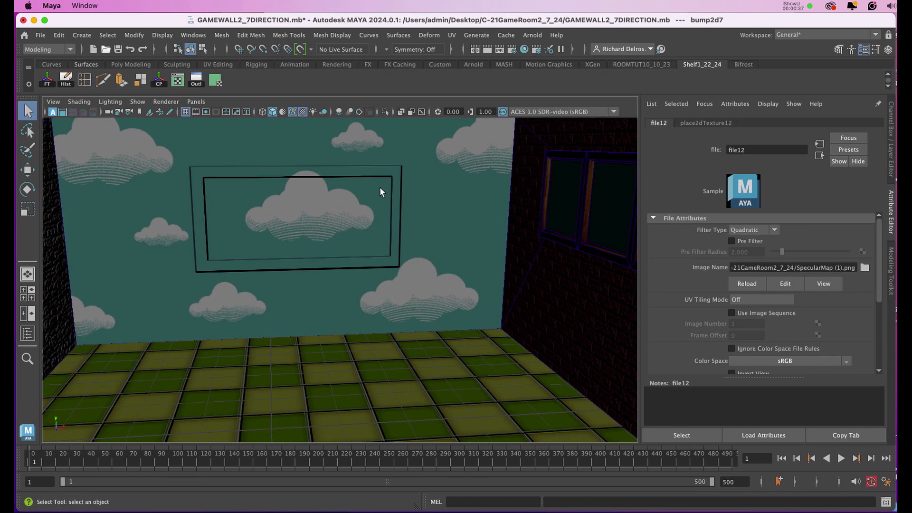
pyautogui.keyDown('alt'); pyautogui.moveTo(393, 192); pyautogui.dragTo(405, 195); pyautogui.keyUp('alt')
pyautogui.keyDown('alt'); pyautogui.moveTo(406, 194); pyautogui.dragTo(430, 233, button='middle'); pyautogui.keyUp('alt')
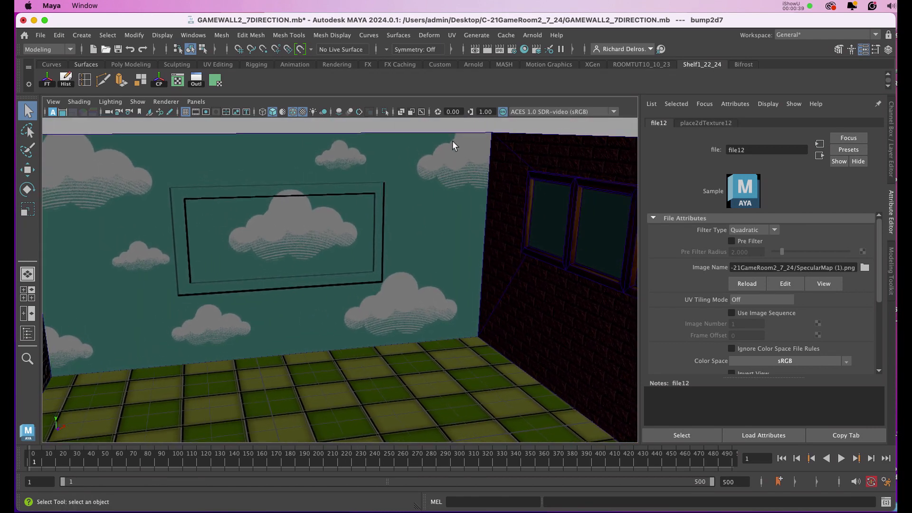
pyautogui.click(524, 49)
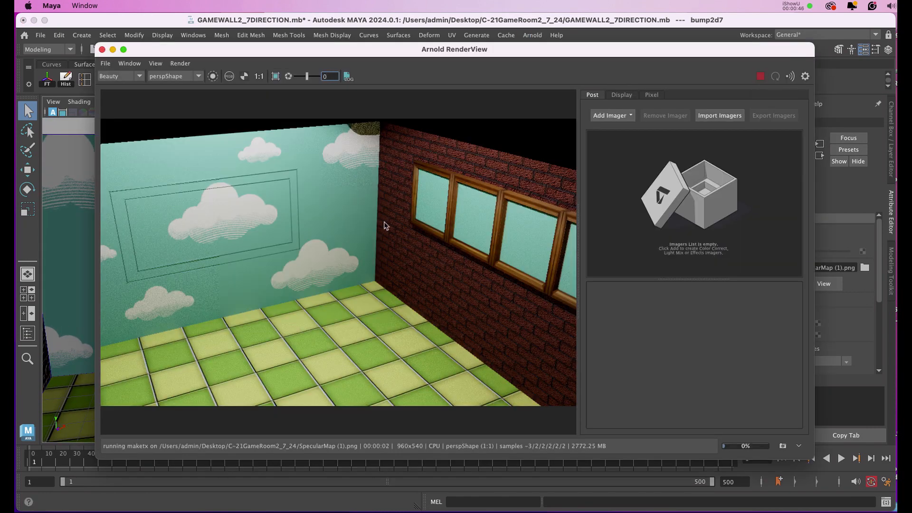